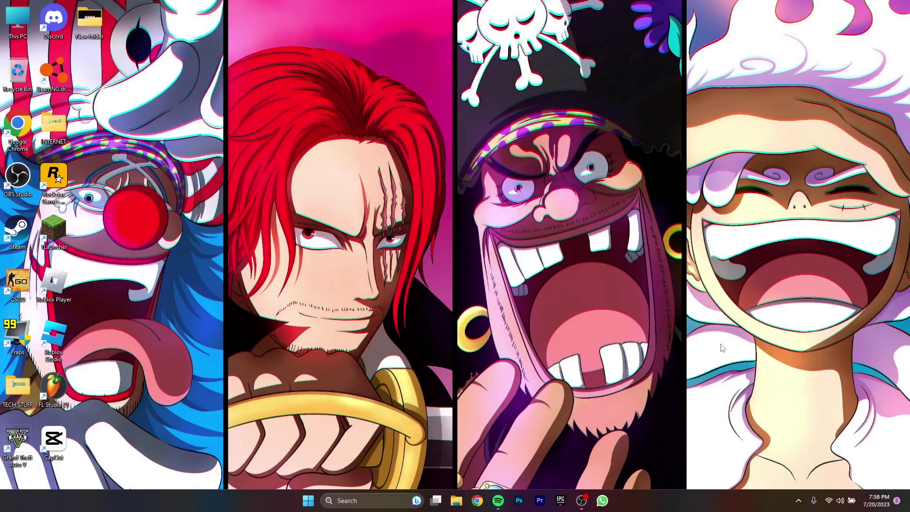
Open This PC and bring up its system properties to check the computer's specifications
{"action": "double_click", "coordinate": [18, 18]}
{"action": "right_click", "coordinate": [348, 143]}
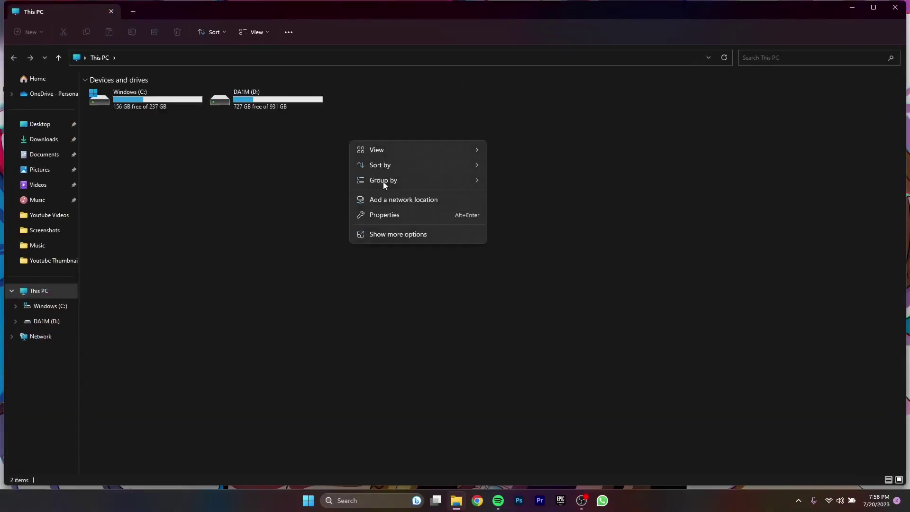
{"action": "left_click", "coordinate": [432, 220]}
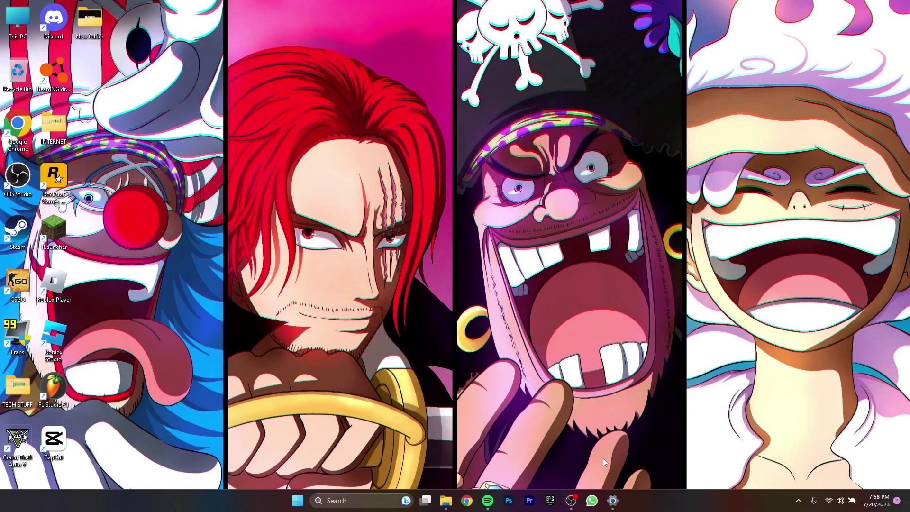
Switch to OBS Studio to view the running recording, and minimize its window again
{"action": "left_click", "coordinate": [574, 503]}
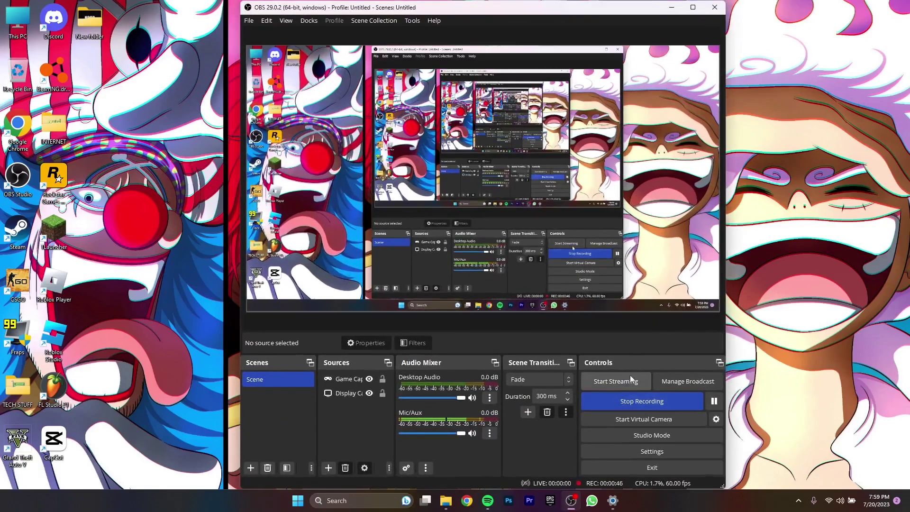
{"action": "left_click", "coordinate": [671, 7]}
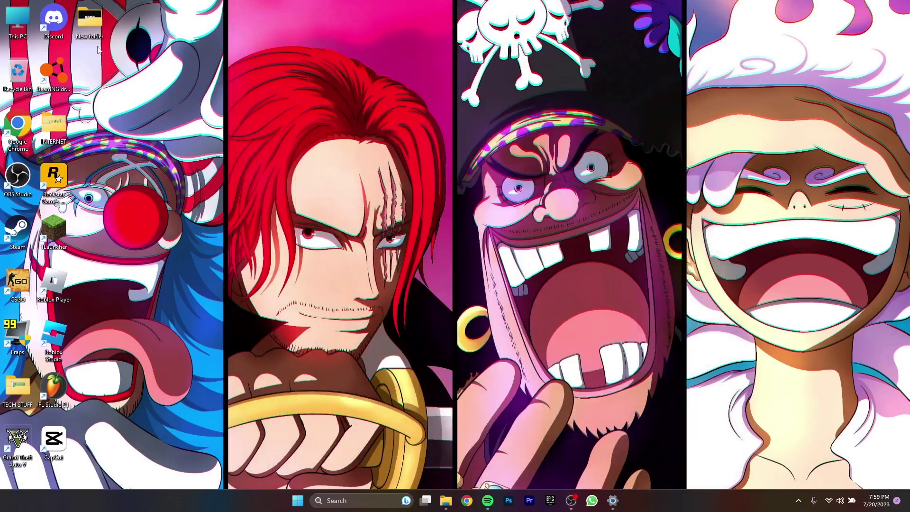
Open the DA1M (D:) drive in File Explorer, and shrink the window from full screen before minimizing it
{"action": "double_click", "coordinate": [16, 33]}
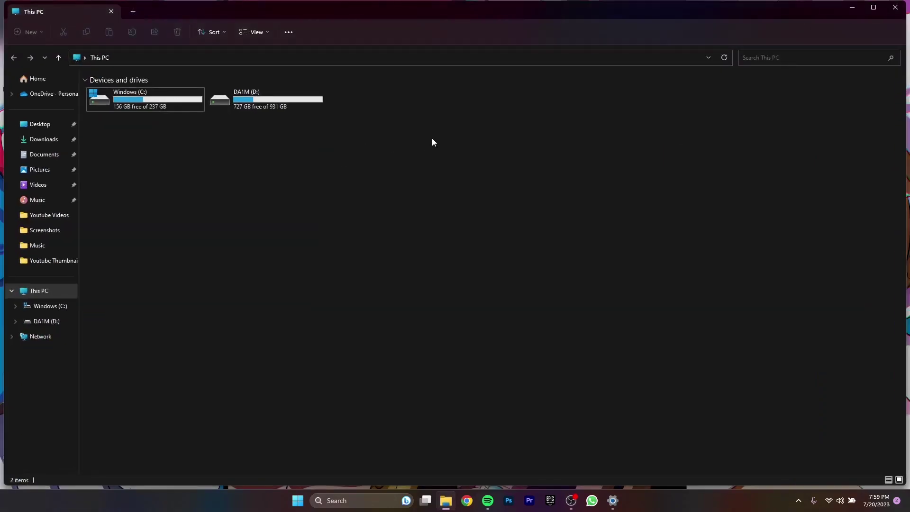
{"action": "double_click", "coordinate": [271, 112]}
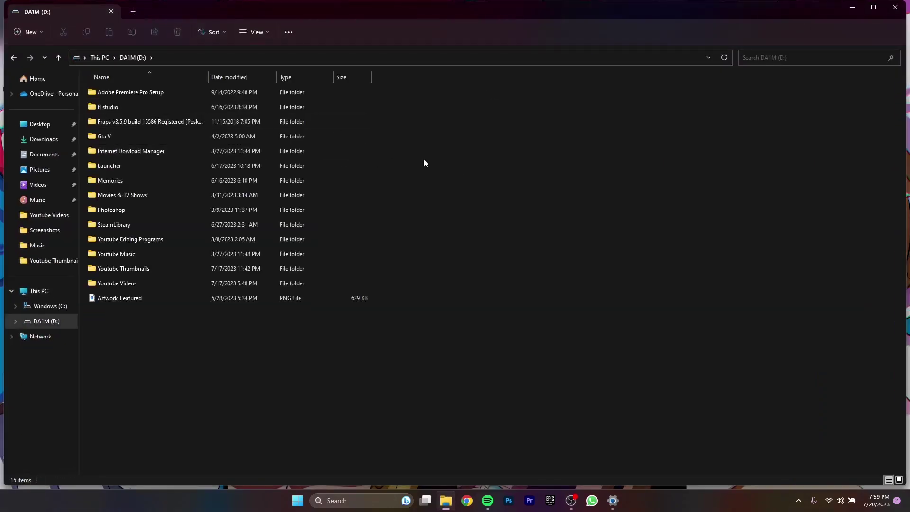
{"action": "left_click", "coordinate": [874, 7]}
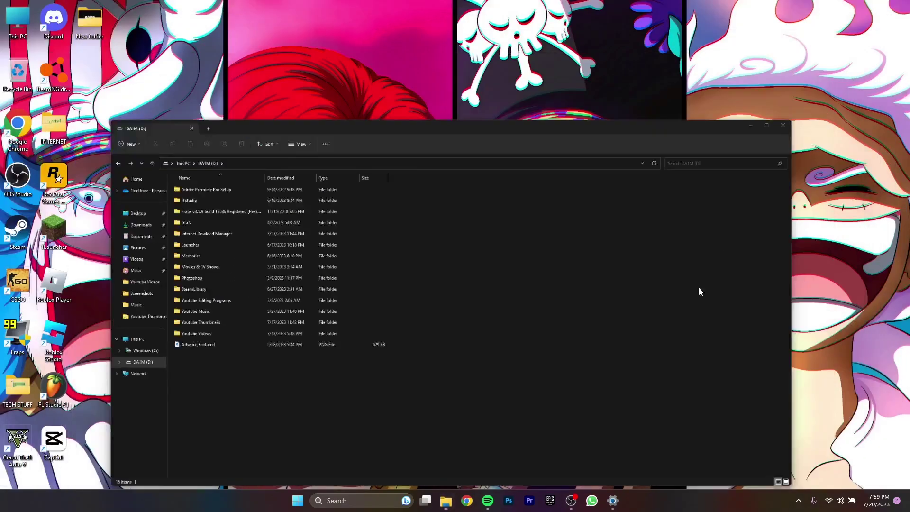
{"action": "left_click", "coordinate": [751, 125]}
Show the overview of all open windows and return to the desktop
{"action": "left_click", "coordinate": [425, 500]}
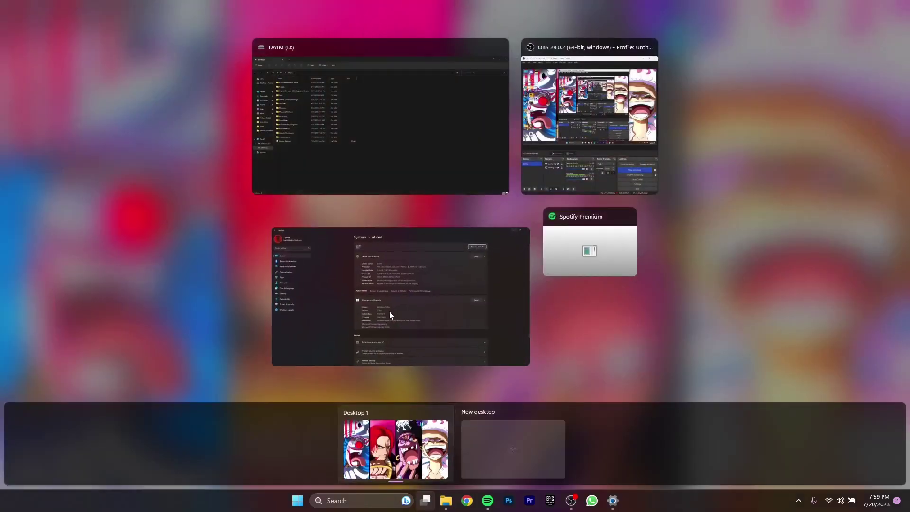
{"action": "left_click_drag", "start_coordinate": [388, 311], "coordinate": [360, 270]}
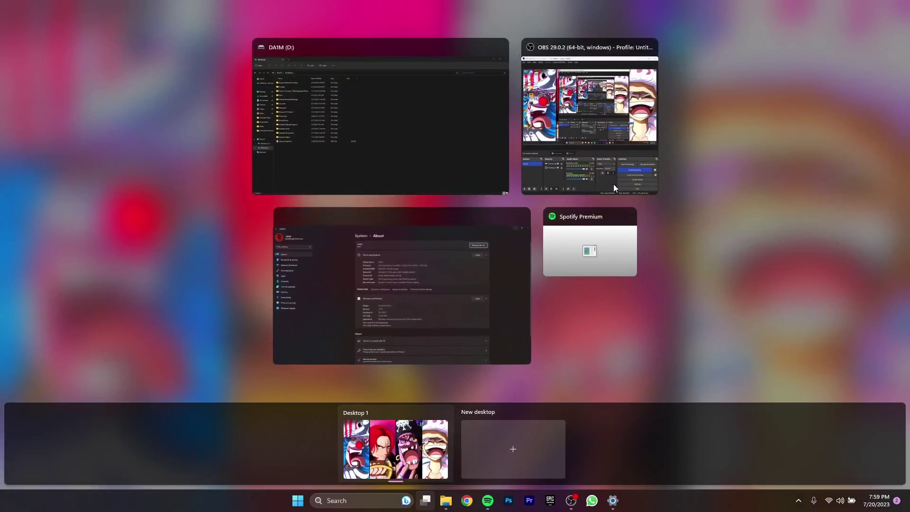
{"action": "left_click", "coordinate": [671, 297]}
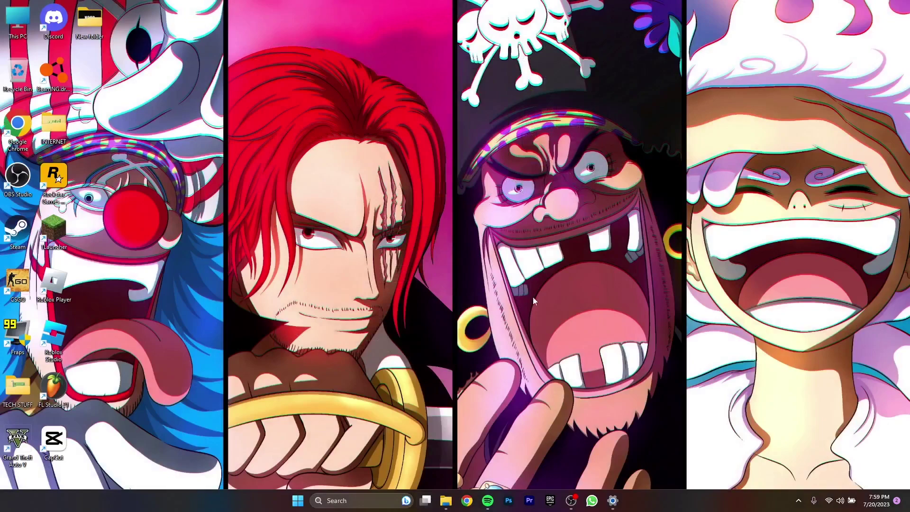
Switch to OBS Studio and set the streaming encoder preset to fast (high CPU usage, high quality) in the Output settings
{"action": "left_click", "coordinate": [572, 501]}
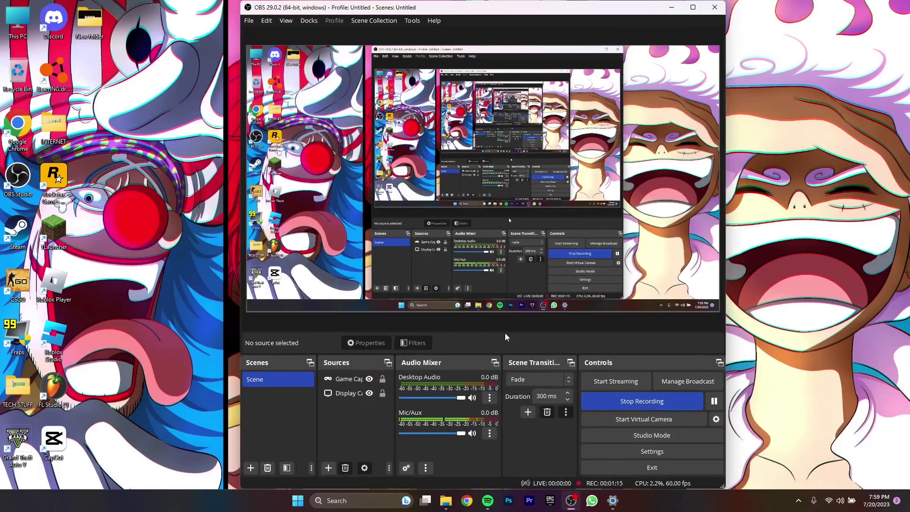
{"action": "left_click", "coordinate": [349, 393]}
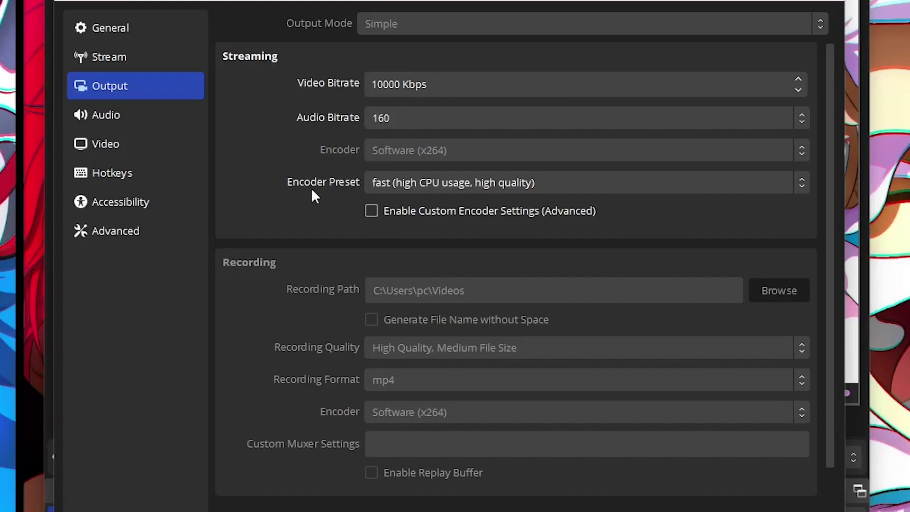
{"action": "left_click", "coordinate": [452, 185]}
{"action": "left_click", "coordinate": [542, 180]}
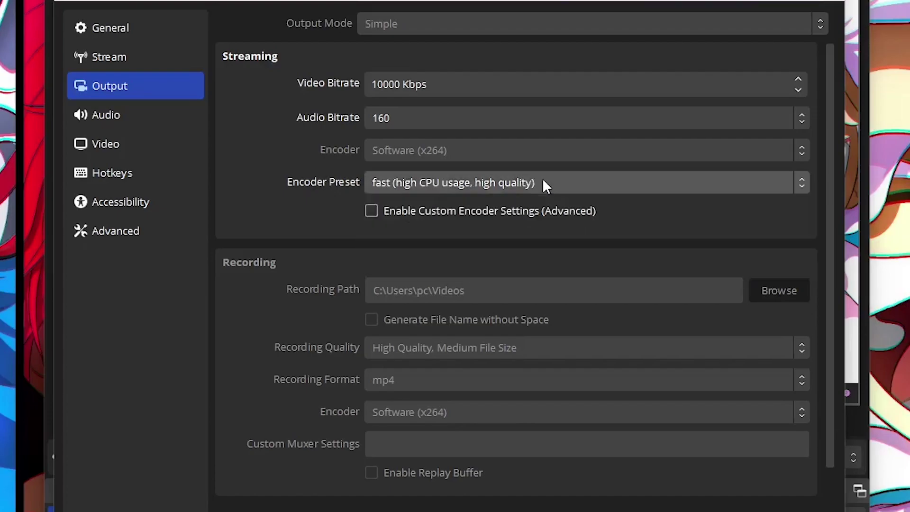
{"action": "left_click", "coordinate": [435, 182]}
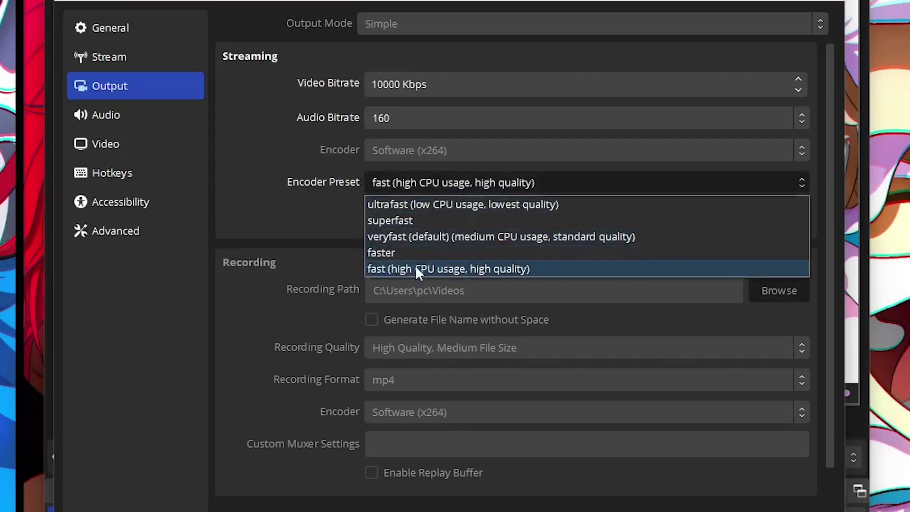
{"action": "left_click", "coordinate": [448, 268]}
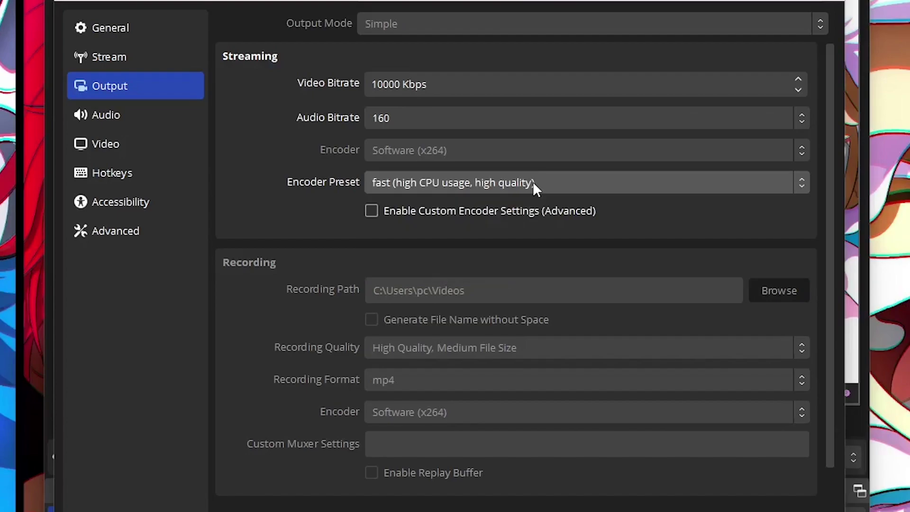
{"action": "left_click", "coordinate": [533, 181]}
{"action": "left_click", "coordinate": [533, 181]}
Review the OBS Audio and Video settings, and return to the Output settings
{"action": "left_click", "coordinate": [162, 120]}
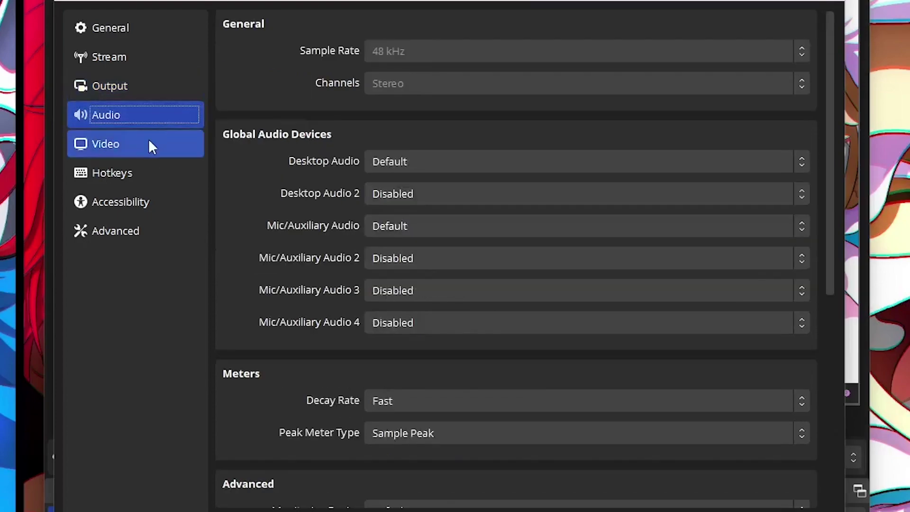
{"action": "left_click", "coordinate": [151, 145]}
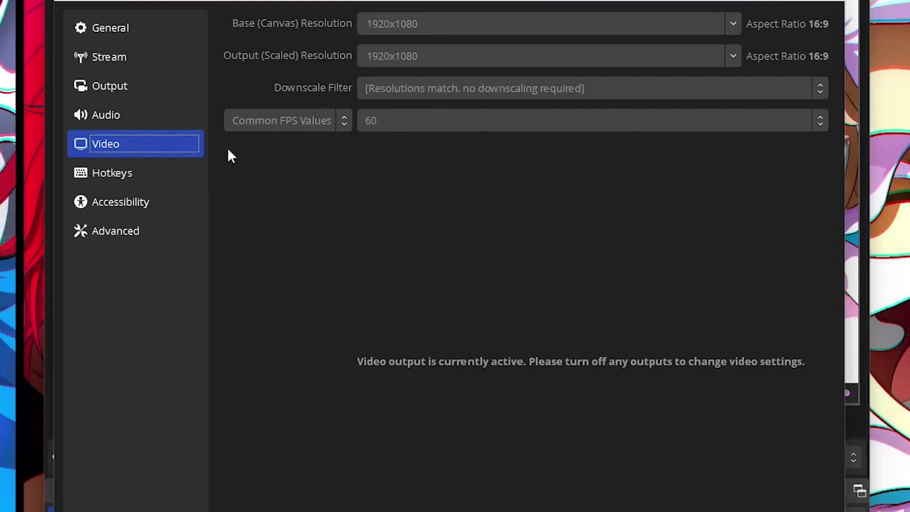
{"action": "left_click", "coordinate": [148, 89]}
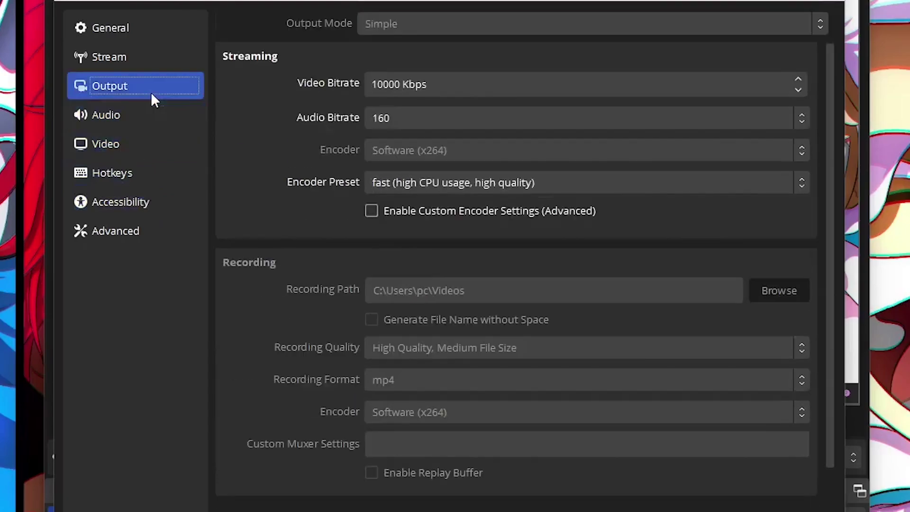
Enable the advanced custom encoder settings for streaming and review the recording options below them
{"action": "scroll", "coordinate": [409, 174], "scroll_direction": "down", "scroll_amount": 2}
{"action": "scroll", "coordinate": [417, 170], "scroll_direction": "up", "scroll_amount": 1}
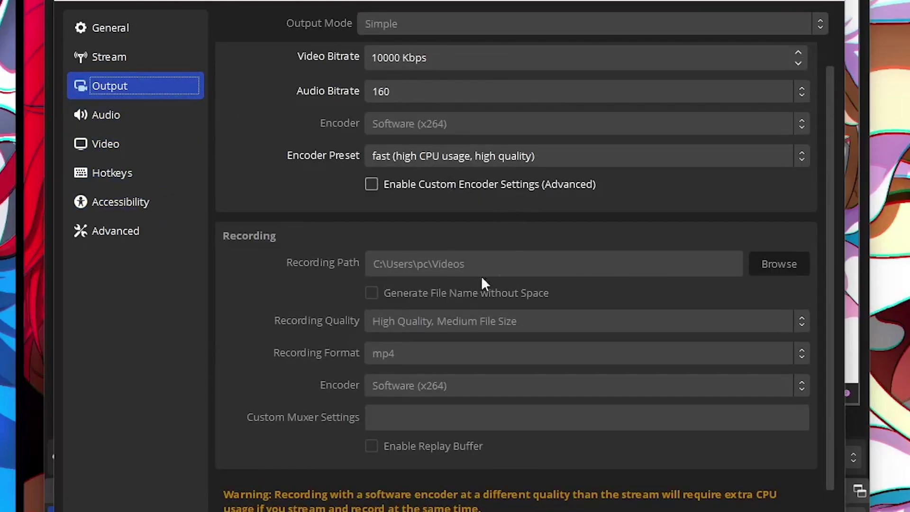
{"action": "left_click", "coordinate": [371, 184]}
{"action": "scroll", "coordinate": [368, 249], "scroll_direction": "down", "scroll_amount": 1}
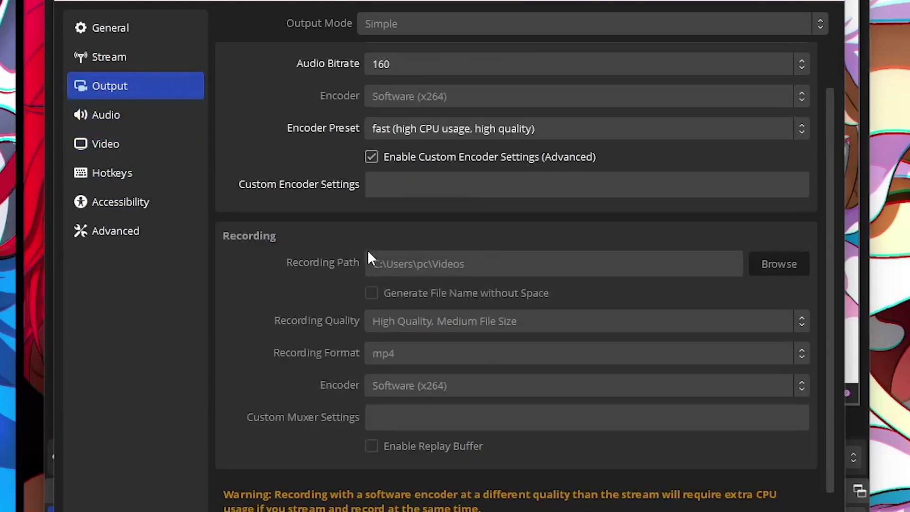
{"action": "scroll", "coordinate": [368, 249], "scroll_direction": "down", "scroll_amount": 2}
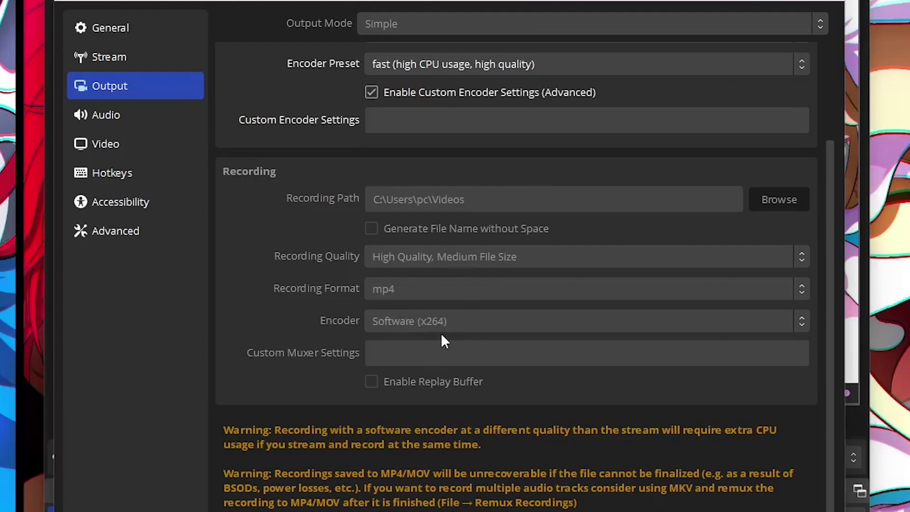
{"action": "left_click_drag", "start_coordinate": [631, 4], "coordinate": [543, 0]}
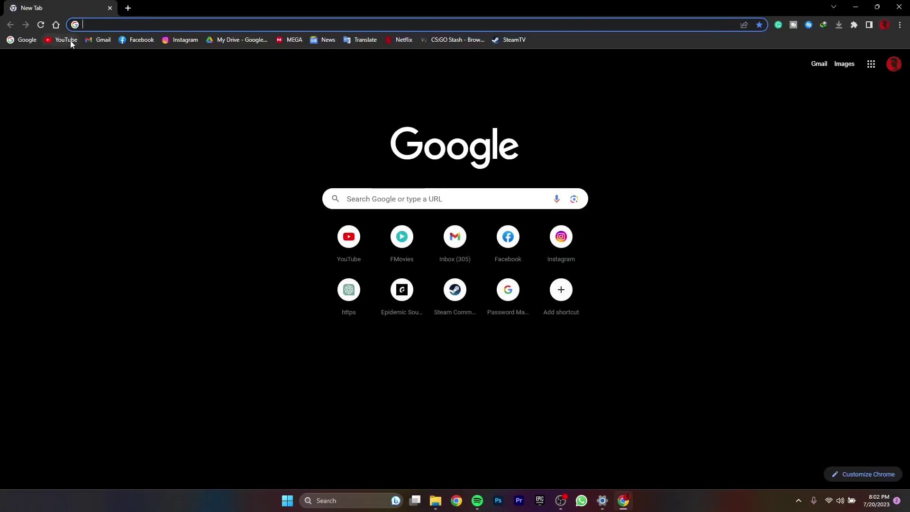
{"action": "left_click", "coordinate": [71, 40]}
{"action": "left_click", "coordinate": [128, 8]}
{"action": "left_click", "coordinate": [110, 8]}
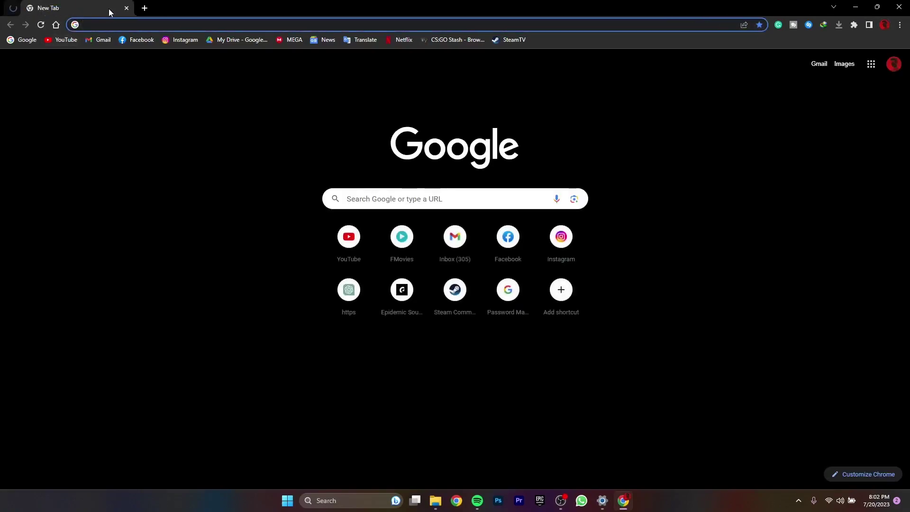
Search the web for google in Chrome, browse through the results page and minimize the browser
{"action": "left_click", "coordinate": [156, 25]}
{"action": "type", "text": "gopo"}
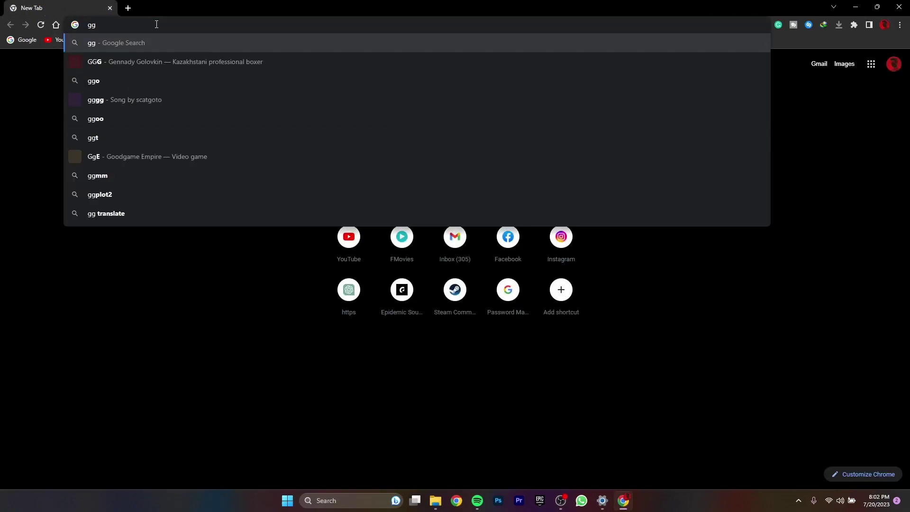
{"action": "left_click", "coordinate": [130, 61]}
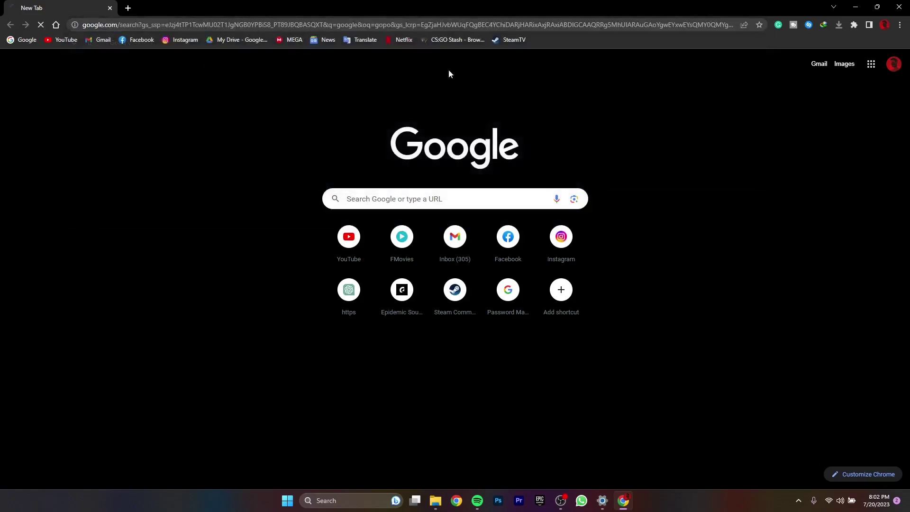
{"action": "scroll", "coordinate": [389, 162], "scroll_direction": "down", "scroll_amount": 5}
{"action": "scroll", "coordinate": [389, 157], "scroll_direction": "down", "scroll_amount": 3}
{"action": "scroll", "coordinate": [390, 152], "scroll_direction": "up", "scroll_amount": 7}
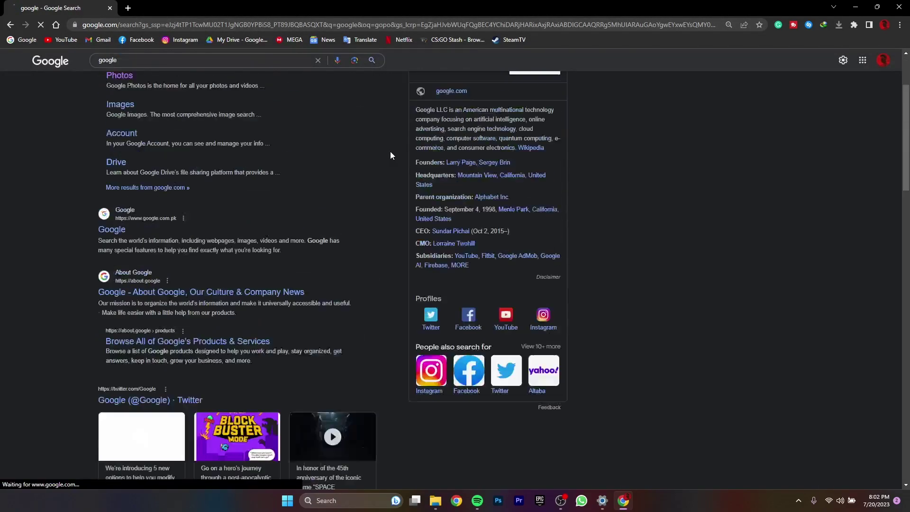
{"action": "scroll", "coordinate": [391, 156], "scroll_direction": "down", "scroll_amount": 14}
{"action": "scroll", "coordinate": [679, 194], "scroll_direction": "up", "scroll_amount": 15}
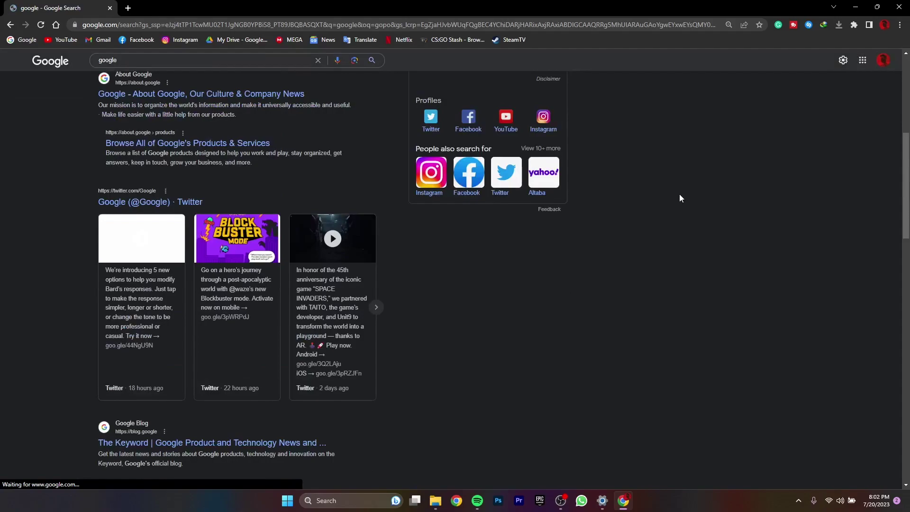
{"action": "scroll", "coordinate": [390, 145], "scroll_direction": "down", "scroll_amount": 5}
{"action": "scroll", "coordinate": [391, 144], "scroll_direction": "up", "scroll_amount": 5}
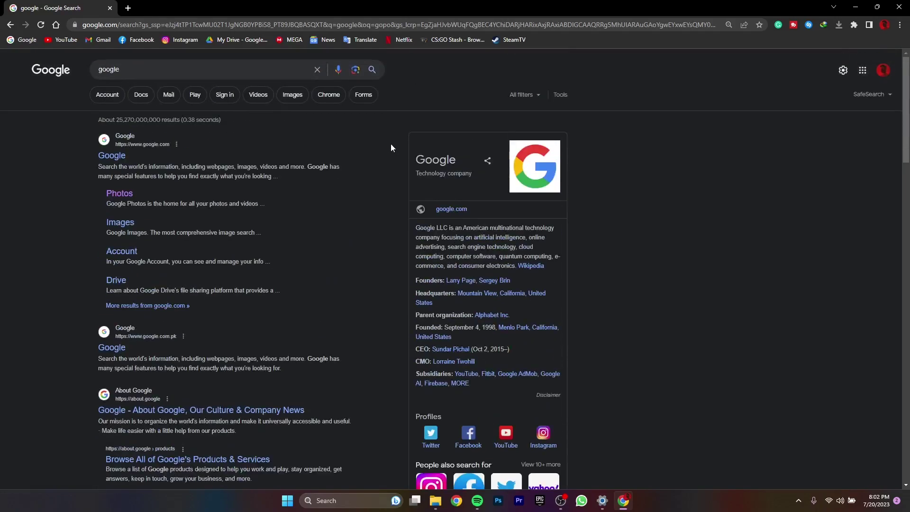
{"action": "left_click", "coordinate": [854, 10]}
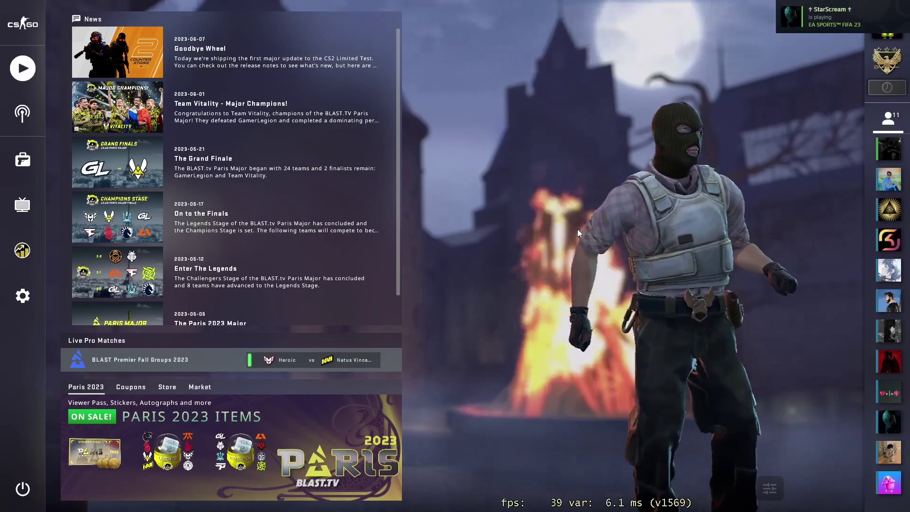
Show the desktop while CS:GO is running and switch back to the game's main menu
{"action": "key", "text": "super+d"}
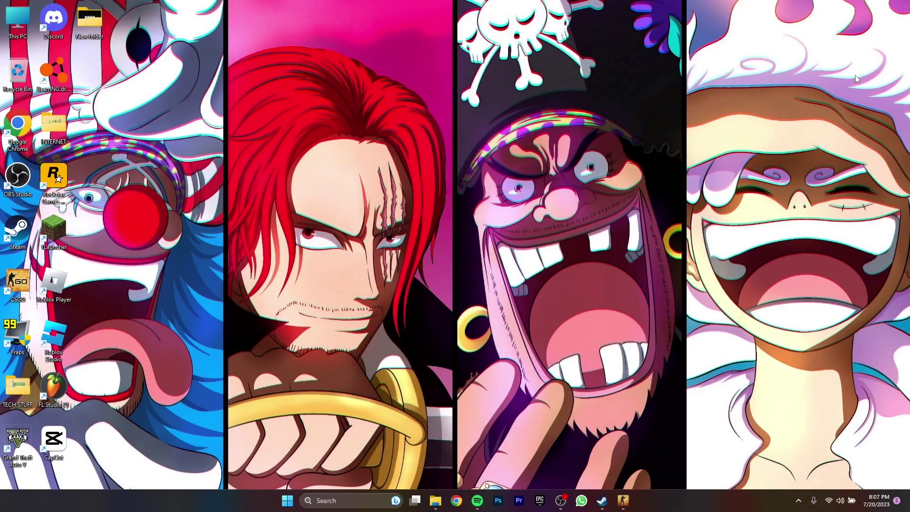
{"action": "key", "text": "alt+Tab"}
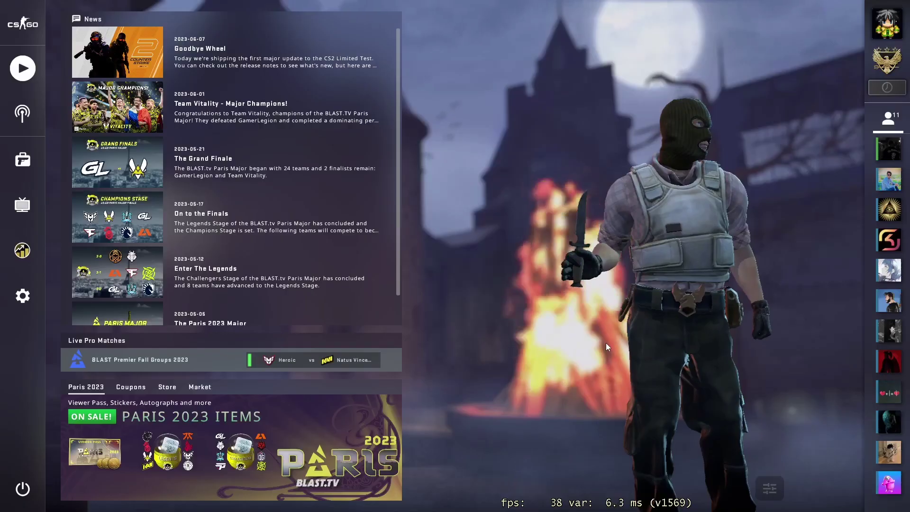